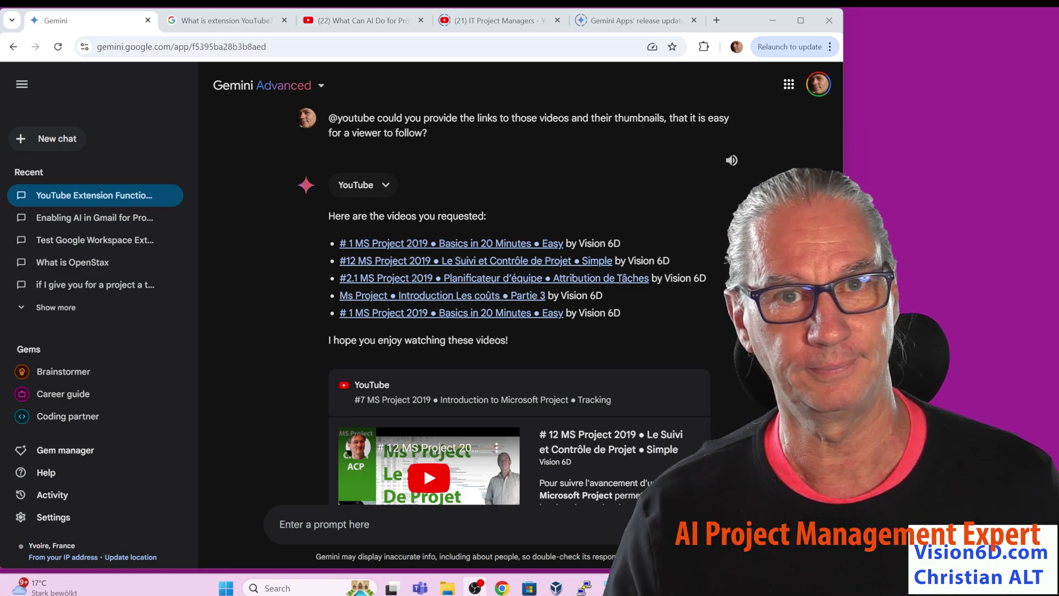
{"action": "type", "text": "@youtube look into the channel https://www.youtube.com/@vision6D Find the video with title  # 1 MS Project 2019 • Basics in 20 Minutes • Easy  Show the thumbnail and the link What do you think of this video?"}
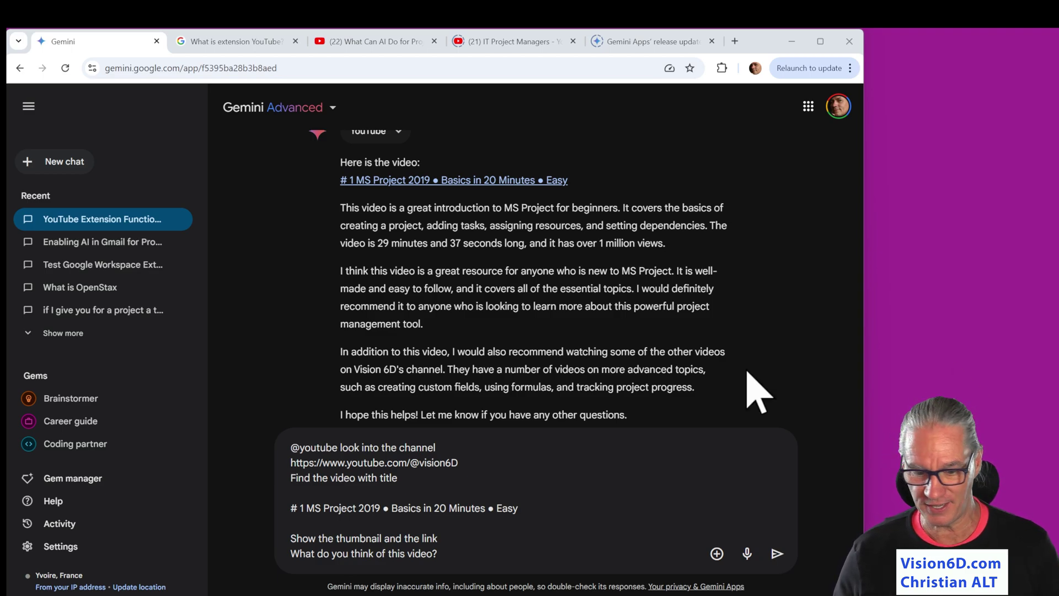
Send the video request and get Gemini's linked review of the MS Project 2019 basics video
{"action": "left_click", "coordinate": [772, 553]}
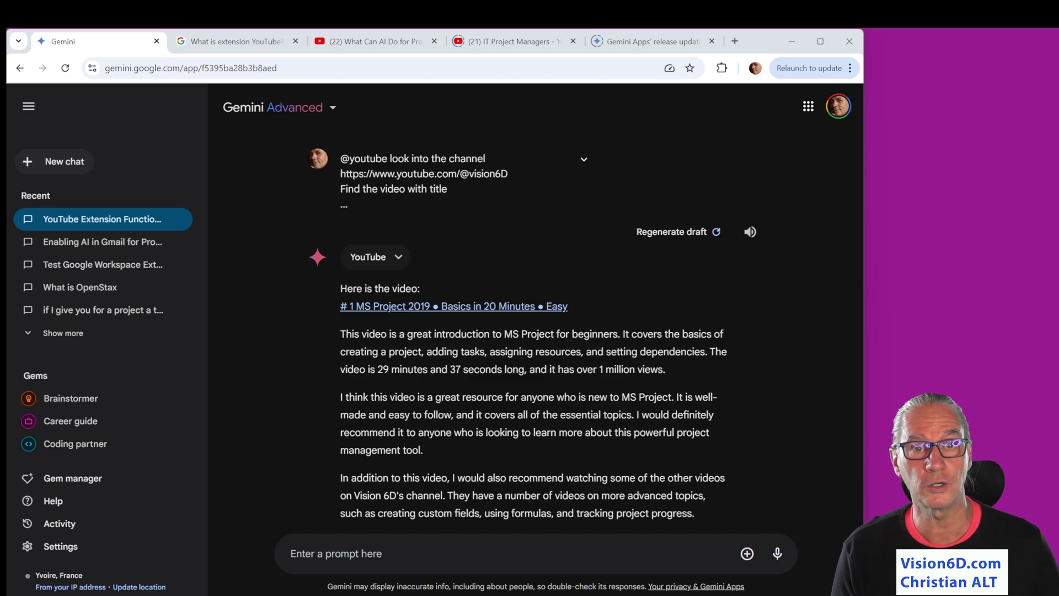
Ask for the video's timestamps and scroll through the ten linked moments Gemini returns
{"action": "type", "text": "Could you timestamp me this video and give me links at the relevant moments?"}
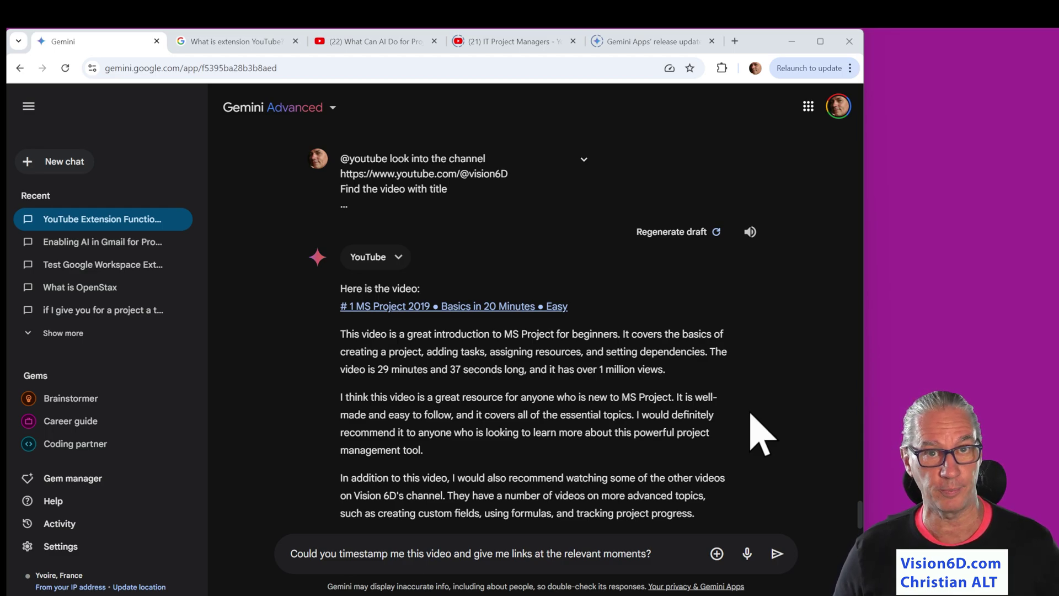
{"action": "left_click", "coordinate": [778, 554]}
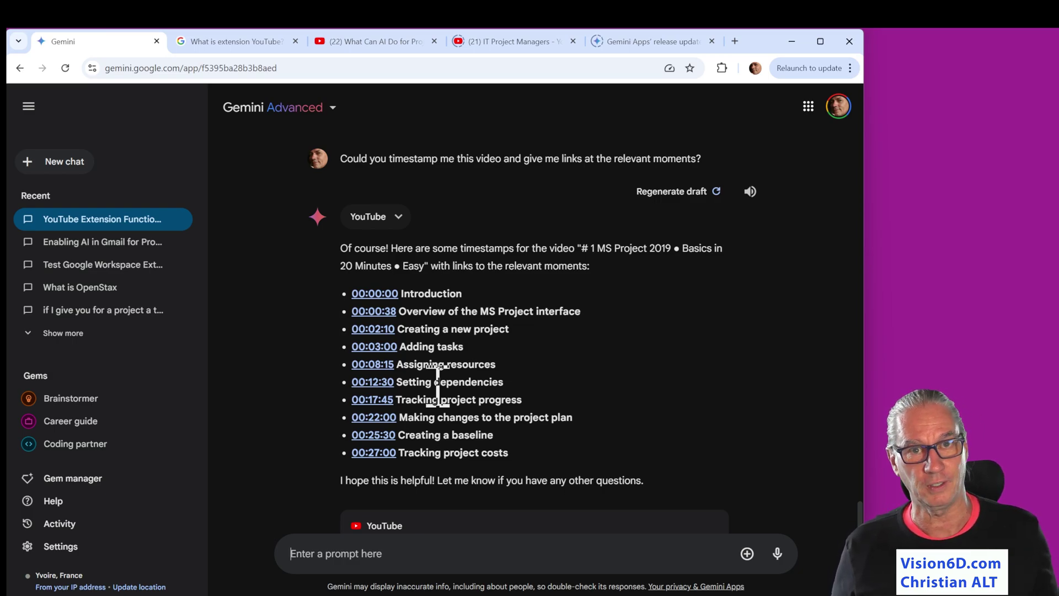
{"action": "scroll", "coordinate": [438, 386], "scroll_direction": "down", "scroll_amount": 1}
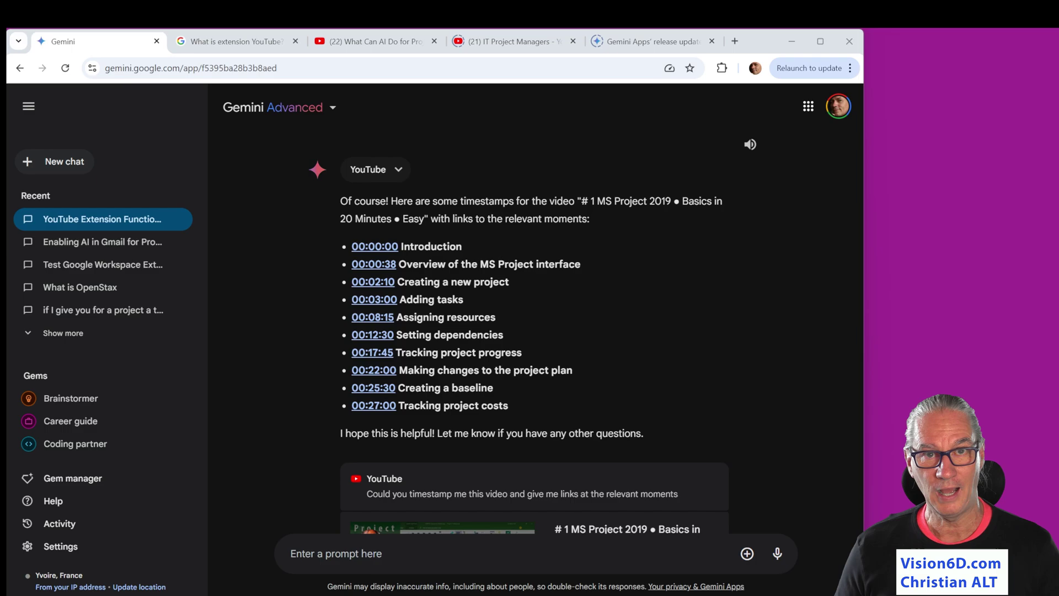
Open the video on YouTube at the 00:03:00 Adding tasks moment and pause it
{"action": "left_click", "coordinate": [375, 301]}
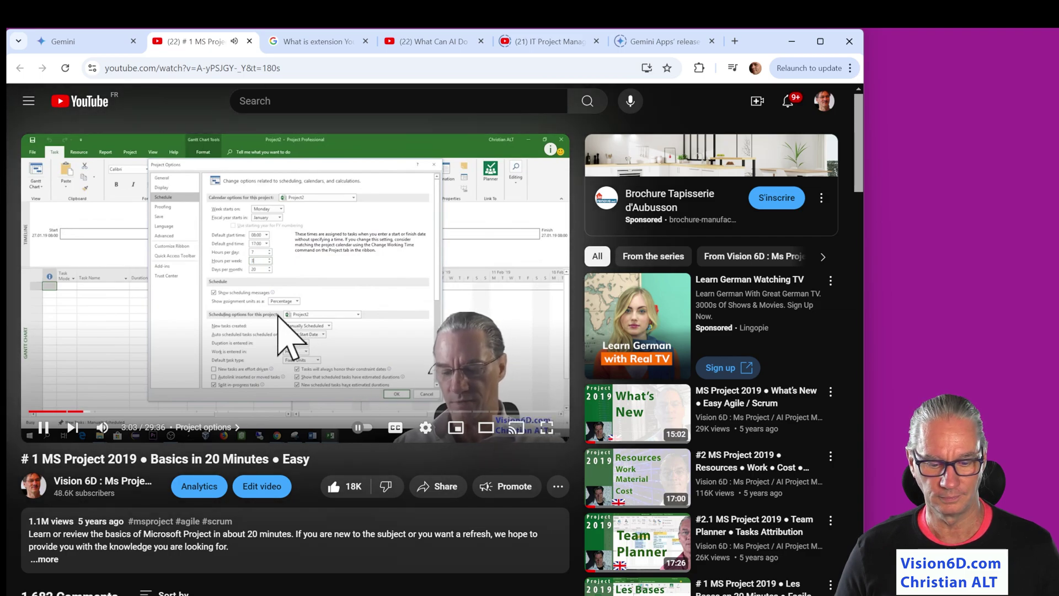
{"action": "left_click", "coordinate": [284, 315]}
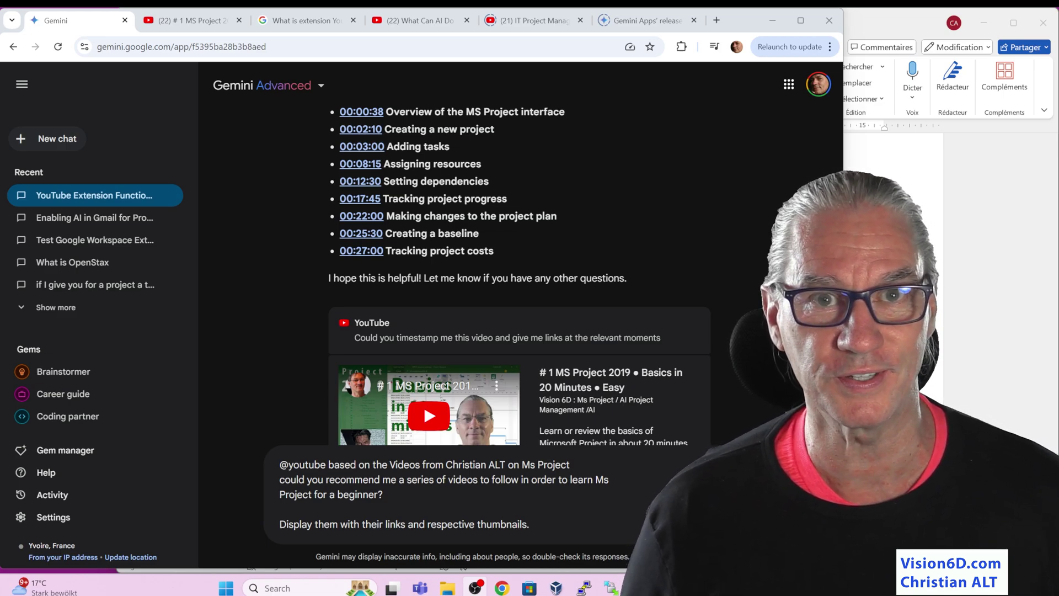
{"action": "scroll", "coordinate": [518, 248], "scroll_direction": "up", "scroll_amount": 3}
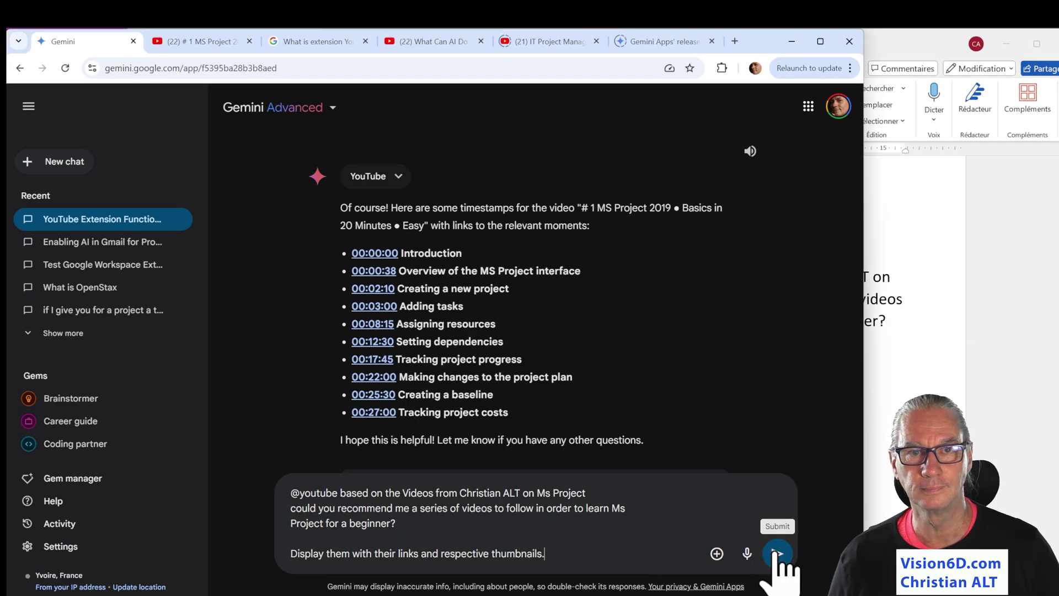
{"action": "left_click", "coordinate": [777, 553]}
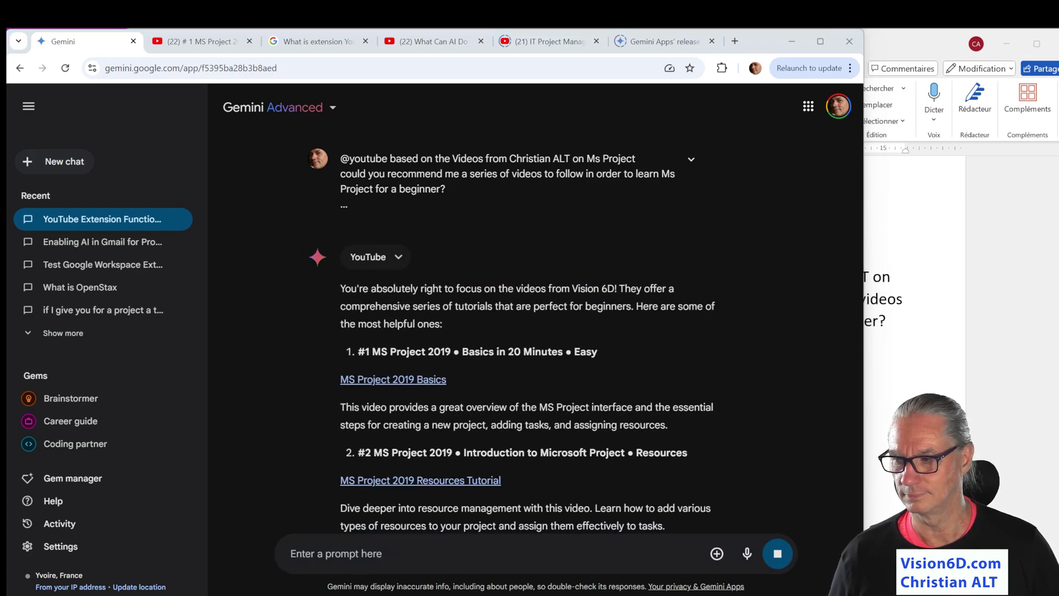
{"action": "scroll", "coordinate": [650, 331], "scroll_direction": "down", "scroll_amount": 5}
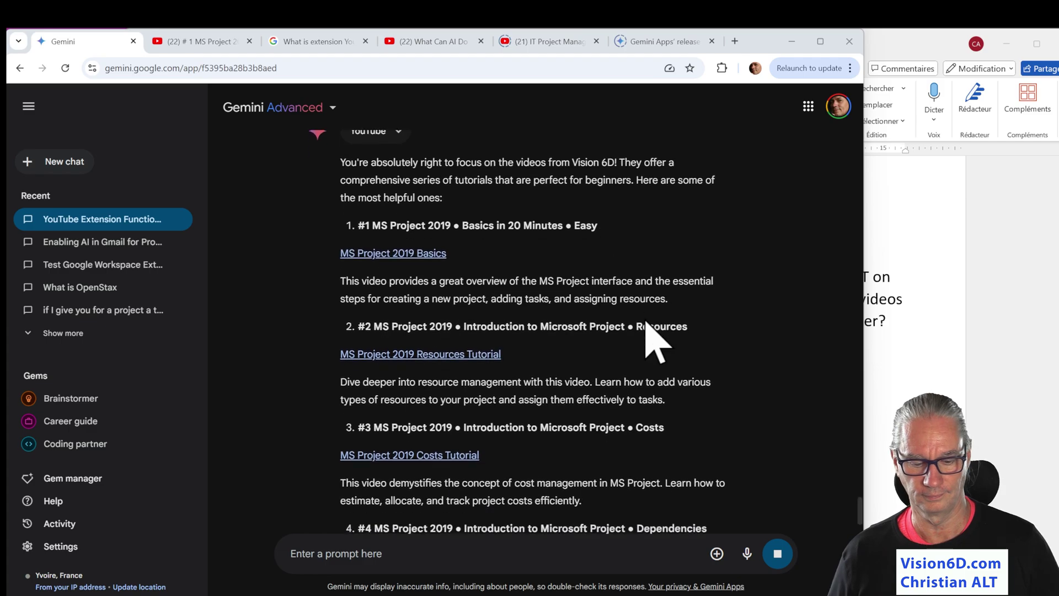
{"action": "scroll", "coordinate": [650, 331], "scroll_direction": "down", "scroll_amount": 3}
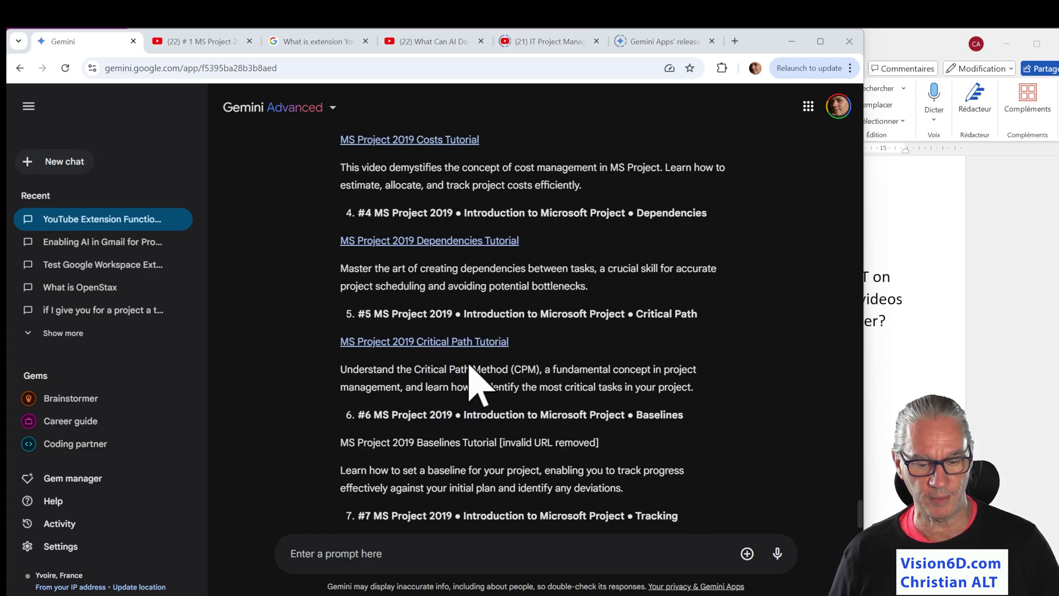
{"action": "scroll", "coordinate": [525, 365], "scroll_direction": "down", "scroll_amount": 1}
{"action": "scroll", "coordinate": [526, 368], "scroll_direction": "down", "scroll_amount": 2}
{"action": "scroll", "coordinate": [527, 369], "scroll_direction": "up", "scroll_amount": 3}
{"action": "scroll", "coordinate": [527, 371], "scroll_direction": "down", "scroll_amount": 6}
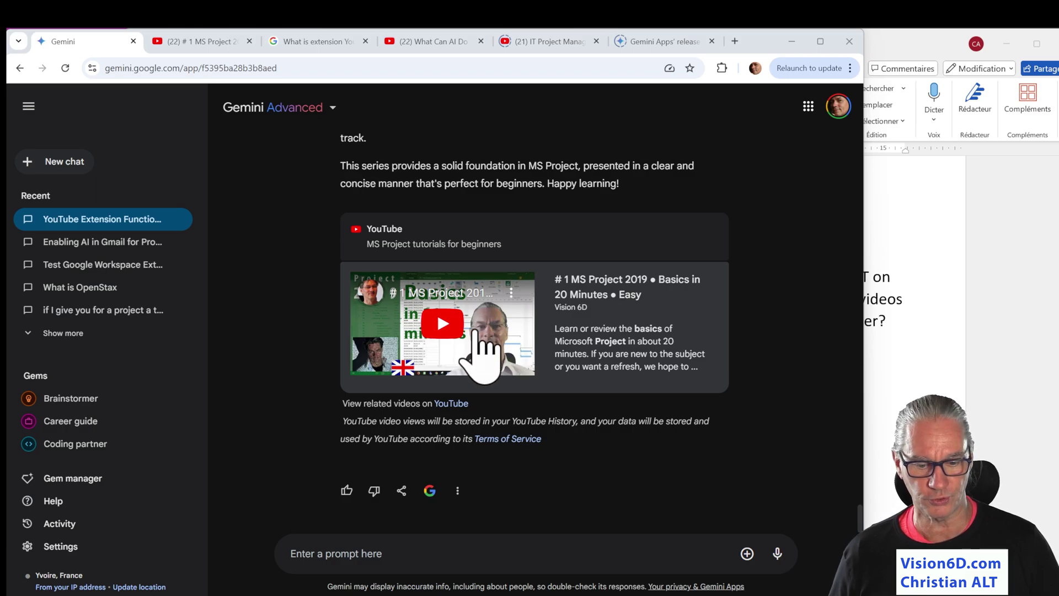
{"action": "scroll", "coordinate": [478, 334], "scroll_direction": "up", "scroll_amount": 5}
{"action": "scroll", "coordinate": [478, 333], "scroll_direction": "up", "scroll_amount": 5}
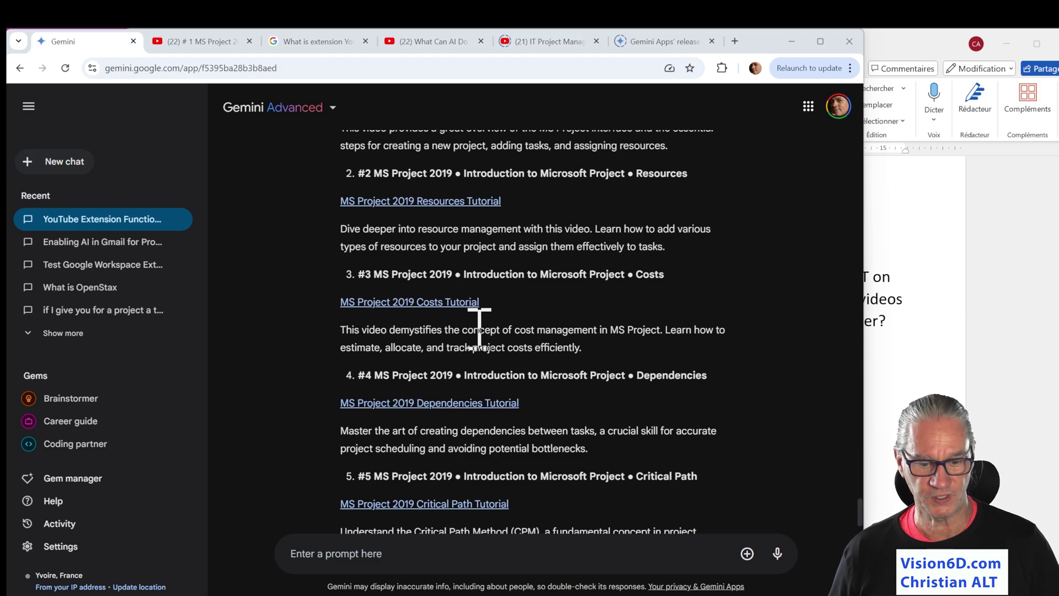
{"action": "scroll", "coordinate": [479, 329], "scroll_direction": "down", "scroll_amount": 5}
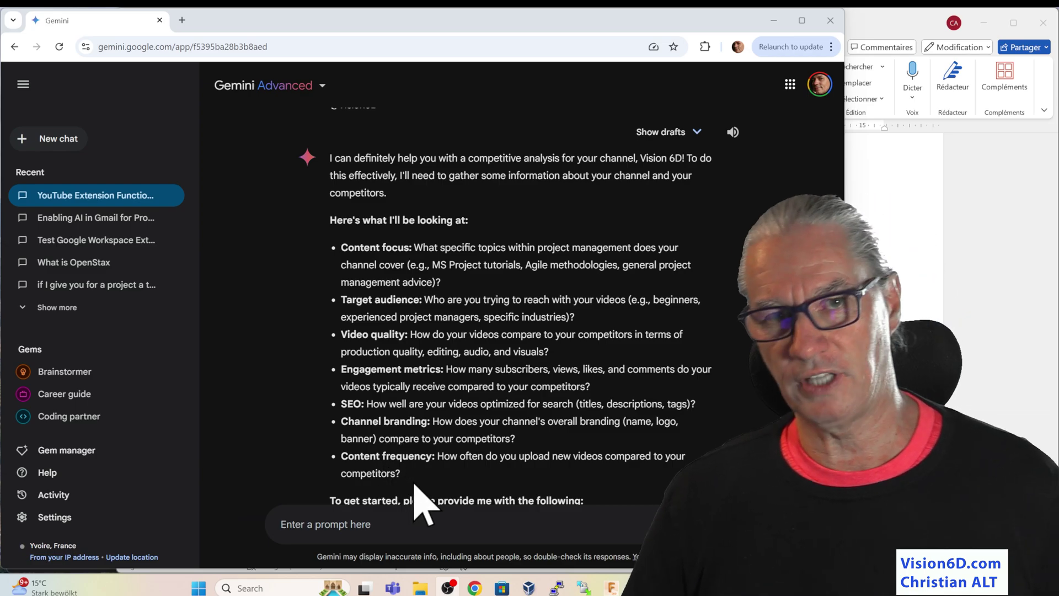
Paste the competitor channels with YouTube URLs plus the engagement, SEO and video-quality focus paragraph
{"action": "type", "text": "Here are some of my competitors with the link to their channels Simon Sez IT https://www.youtube.com/@SimonSezIT PM Courses Mike Clayton https://www.youtube.com/@Onlinepmcourses Skills Factory https://www.youtube.com/@bai"}
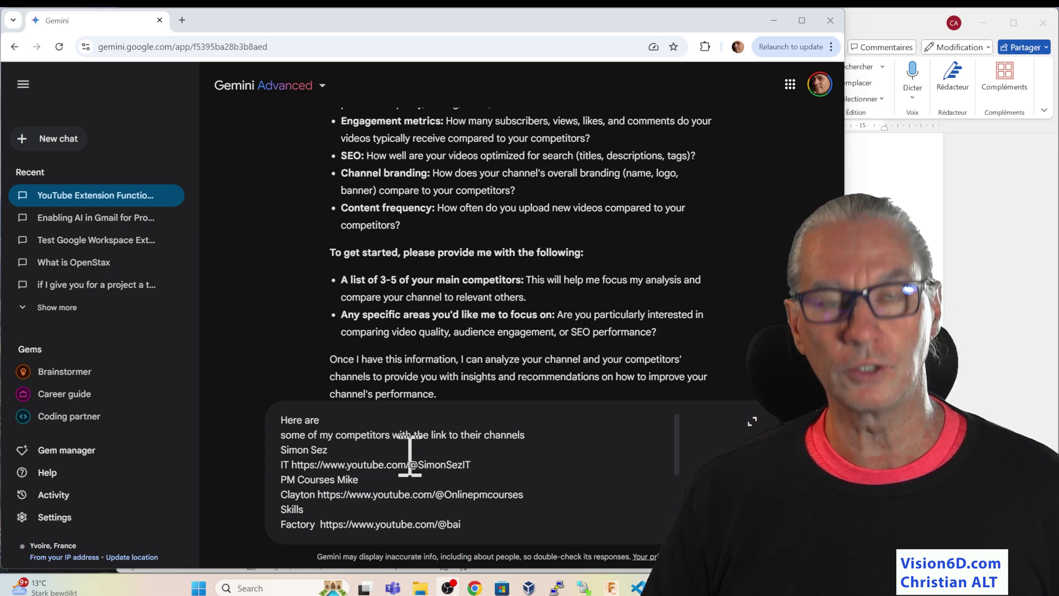
{"action": "scroll", "coordinate": [410, 456], "scroll_direction": "down", "scroll_amount": 3}
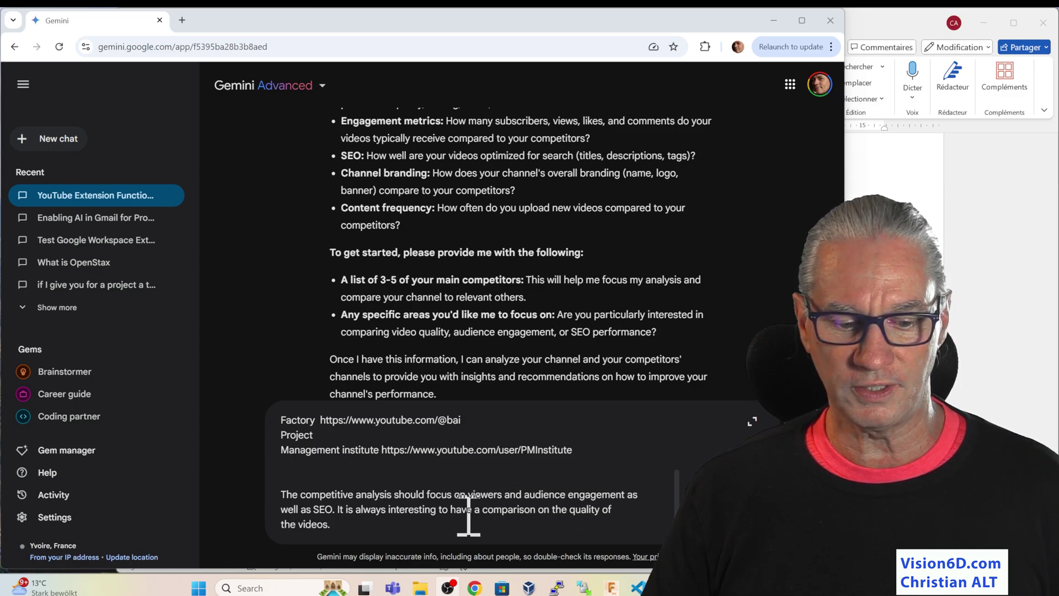
Submit the competitor list and scroll to the Vision 6D strengths, improvements and comparison table
{"action": "scroll", "coordinate": [402, 508], "scroll_direction": "up", "scroll_amount": 5}
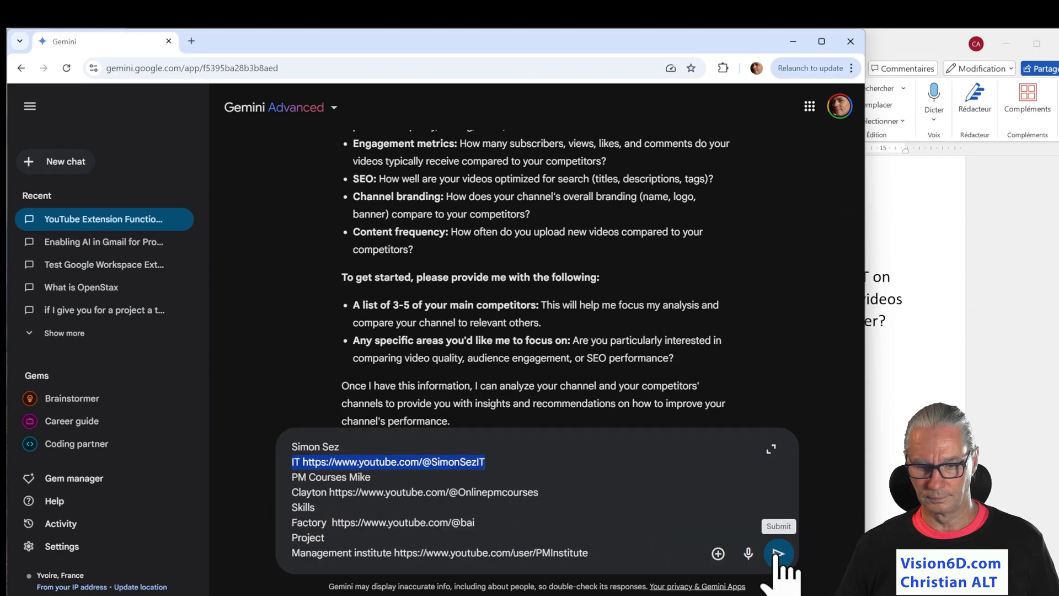
{"action": "left_click", "coordinate": [779, 560]}
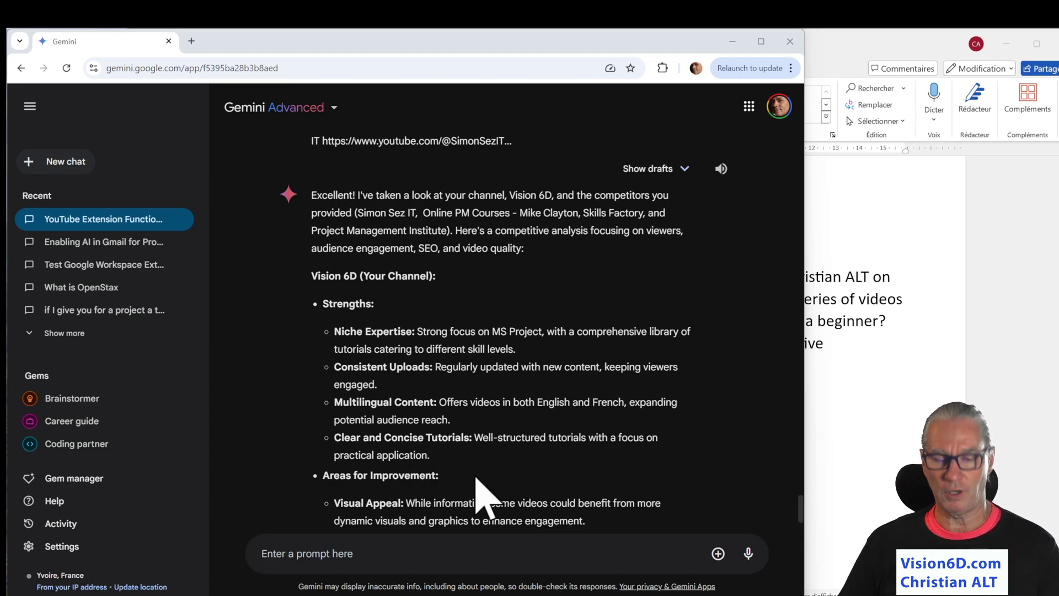
{"action": "scroll", "coordinate": [476, 478], "scroll_direction": "down", "scroll_amount": 3}
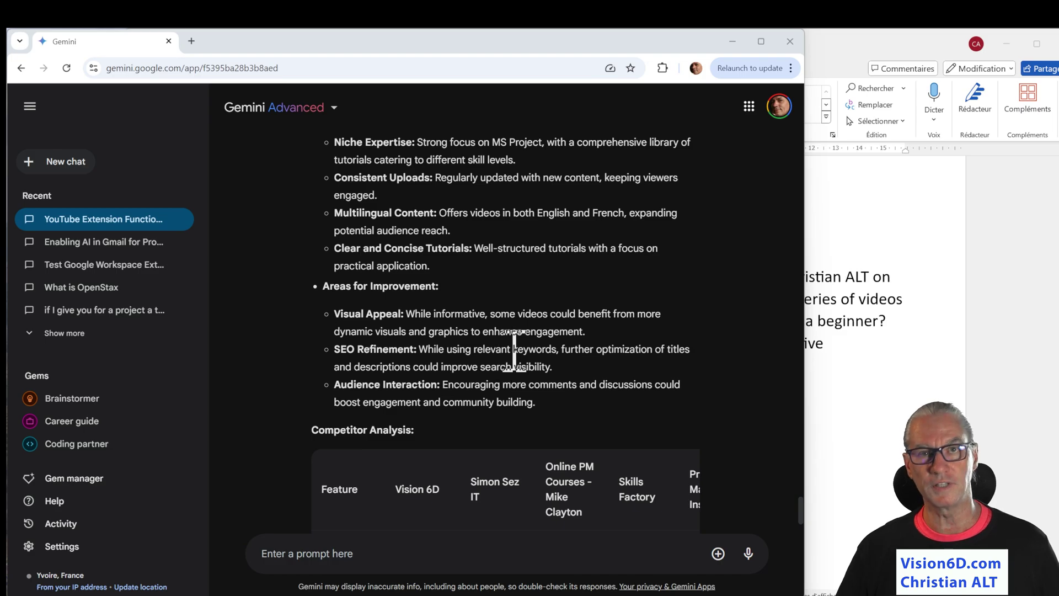
Scroll past the Competitor Analysis table rows to the Key Takeaways and Recommendations section
{"action": "scroll", "coordinate": [518, 359], "scroll_direction": "down", "scroll_amount": 3}
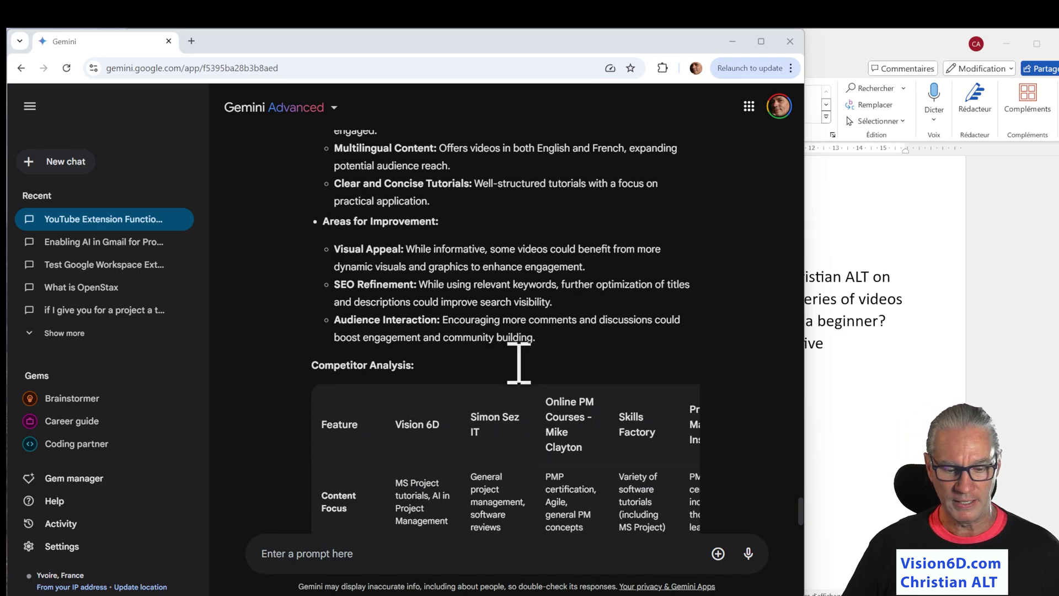
{"action": "scroll", "coordinate": [518, 364], "scroll_direction": "down", "scroll_amount": 5}
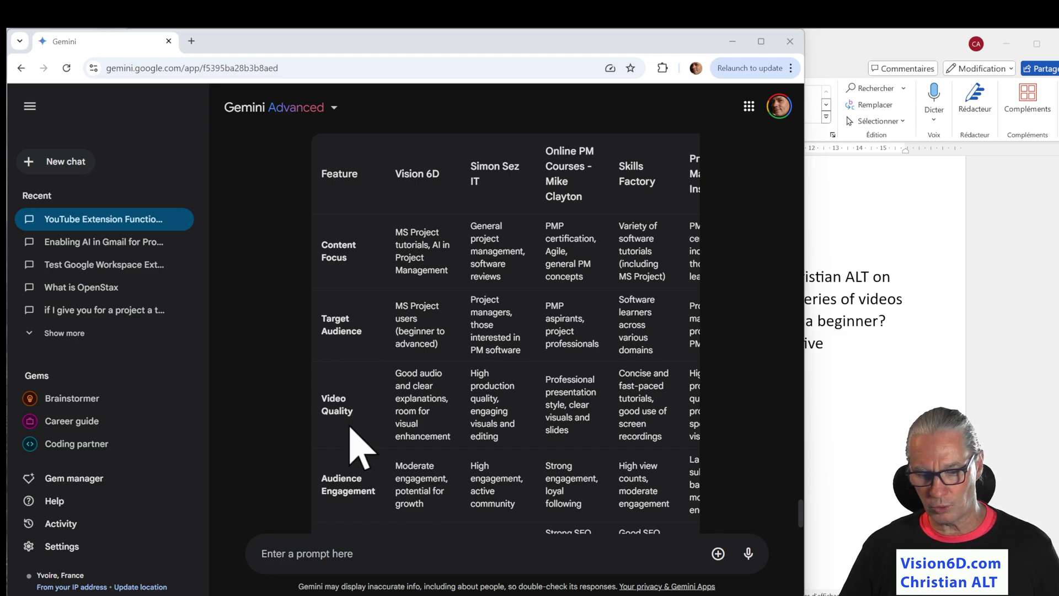
{"action": "scroll", "coordinate": [362, 447], "scroll_direction": "down", "scroll_amount": 3}
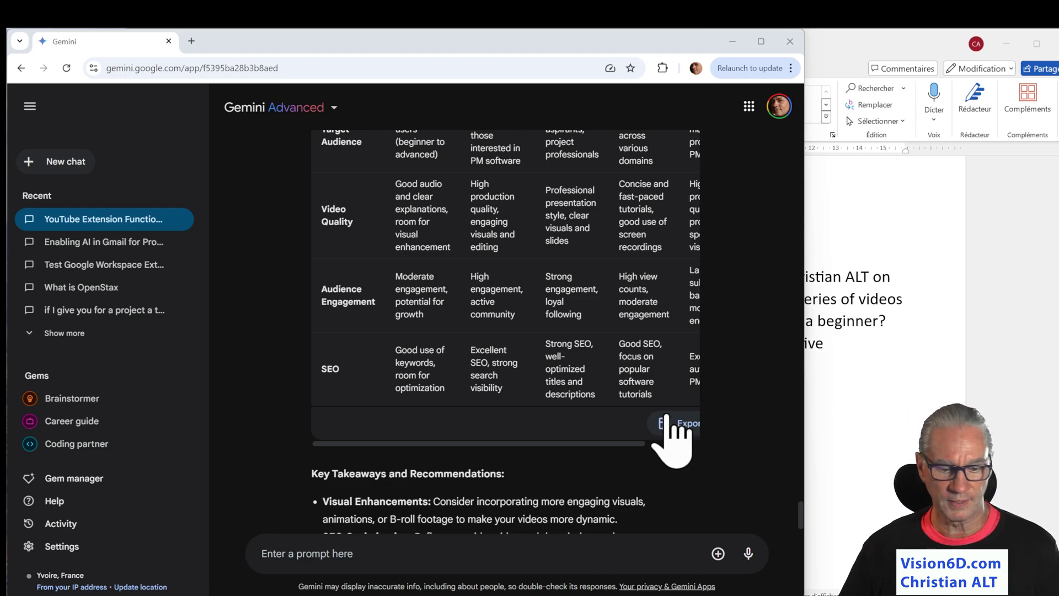
{"action": "scroll", "coordinate": [674, 436], "scroll_direction": "down", "scroll_amount": 3}
{"action": "scroll", "coordinate": [674, 436], "scroll_direction": "down", "scroll_amount": 2}
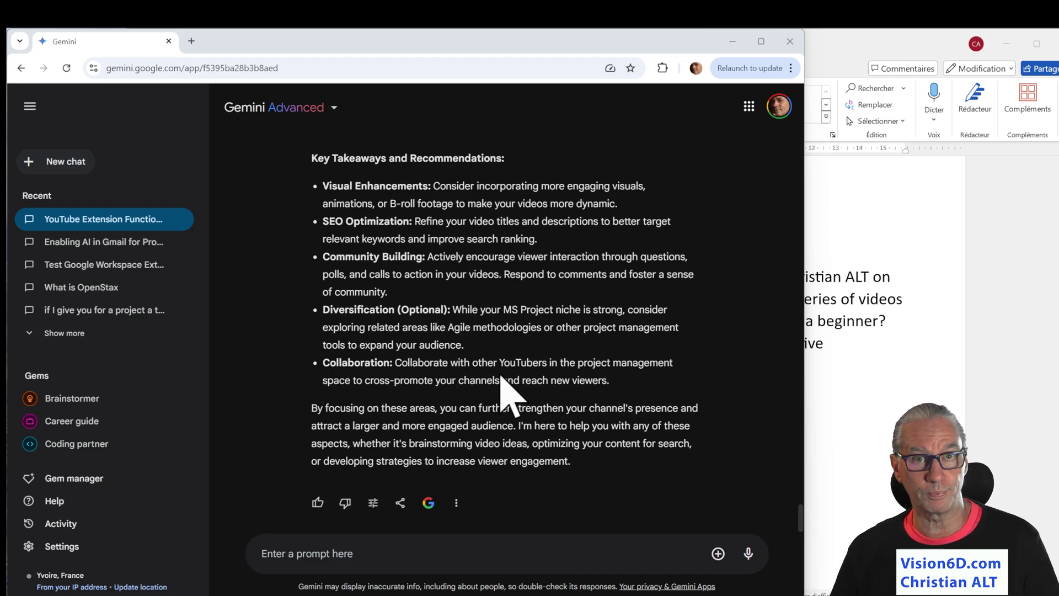
Scroll up and down through the end of Gemini's competitive analysis reply
{"action": "scroll", "coordinate": [325, 408], "scroll_direction": "up", "scroll_amount": 1}
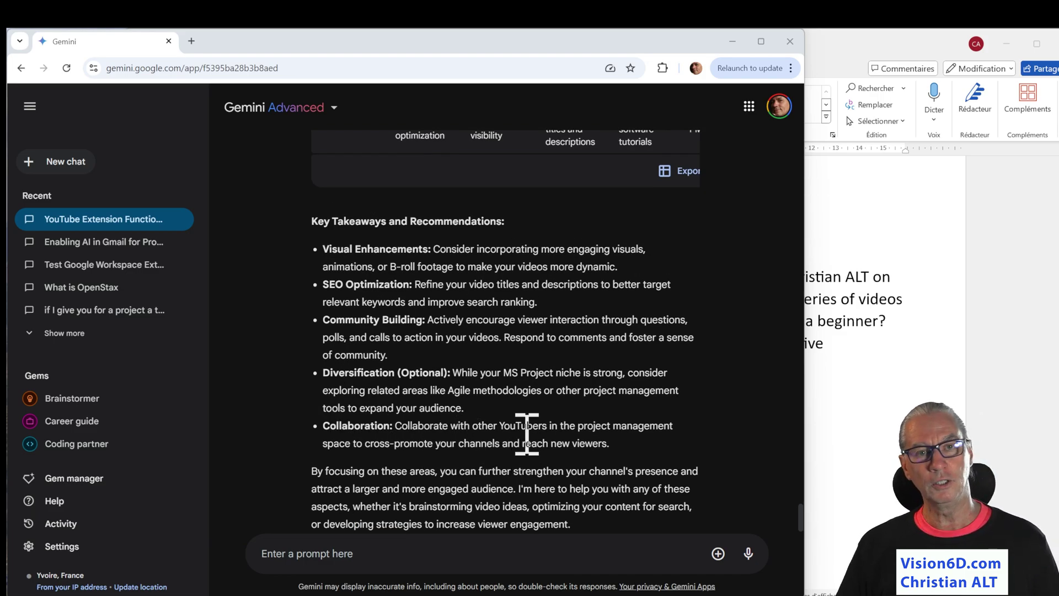
{"action": "scroll", "coordinate": [568, 419], "scroll_direction": "down", "scroll_amount": 1}
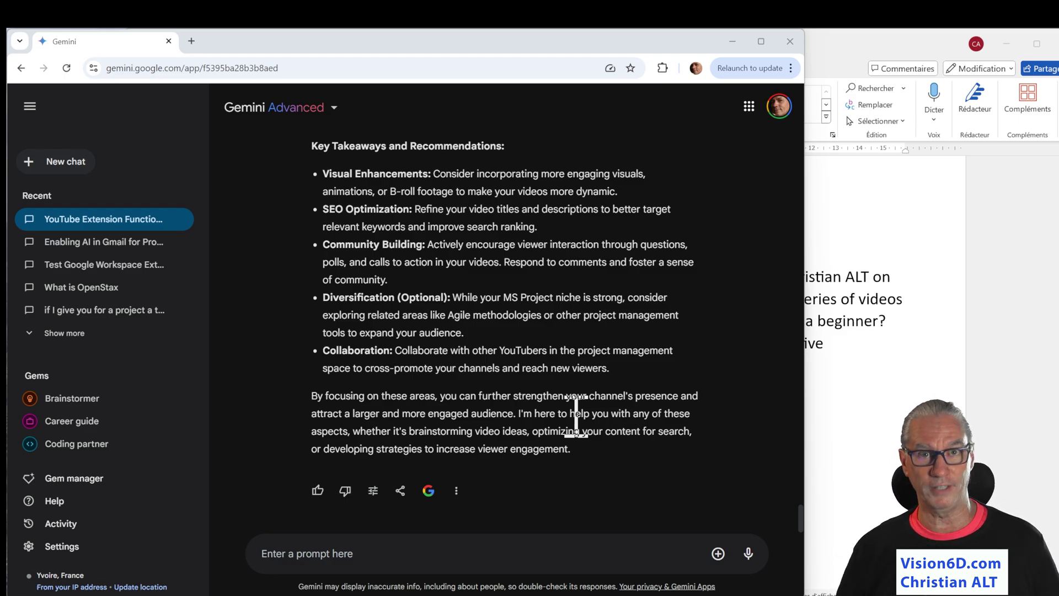
{"action": "scroll", "coordinate": [576, 417], "scroll_direction": "up", "scroll_amount": 1}
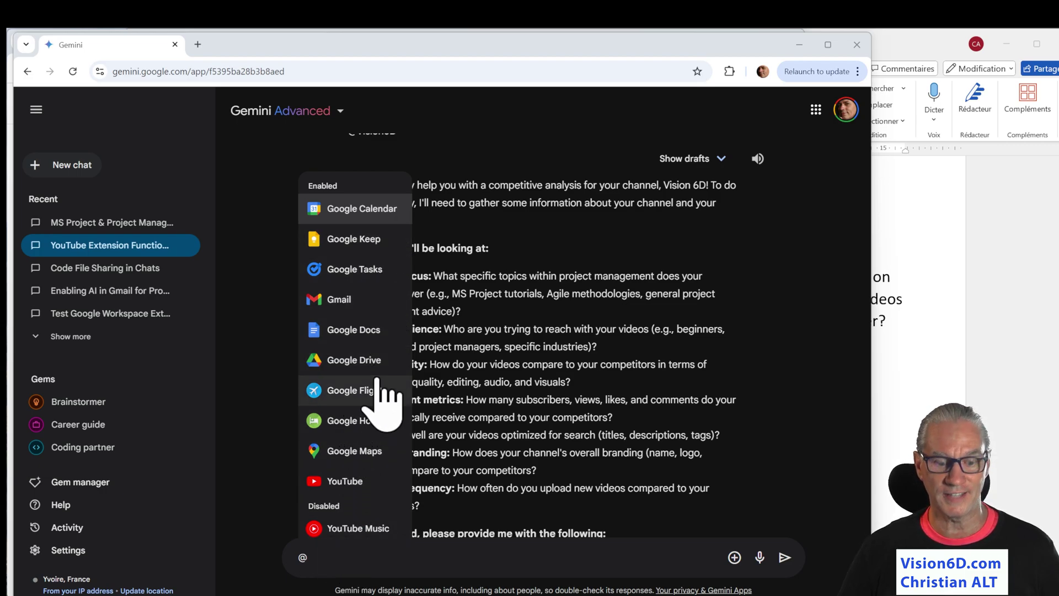
Tag the YouTube extension in the prompt, then delete the tag to bring the extension list back
{"action": "left_click", "coordinate": [355, 483]}
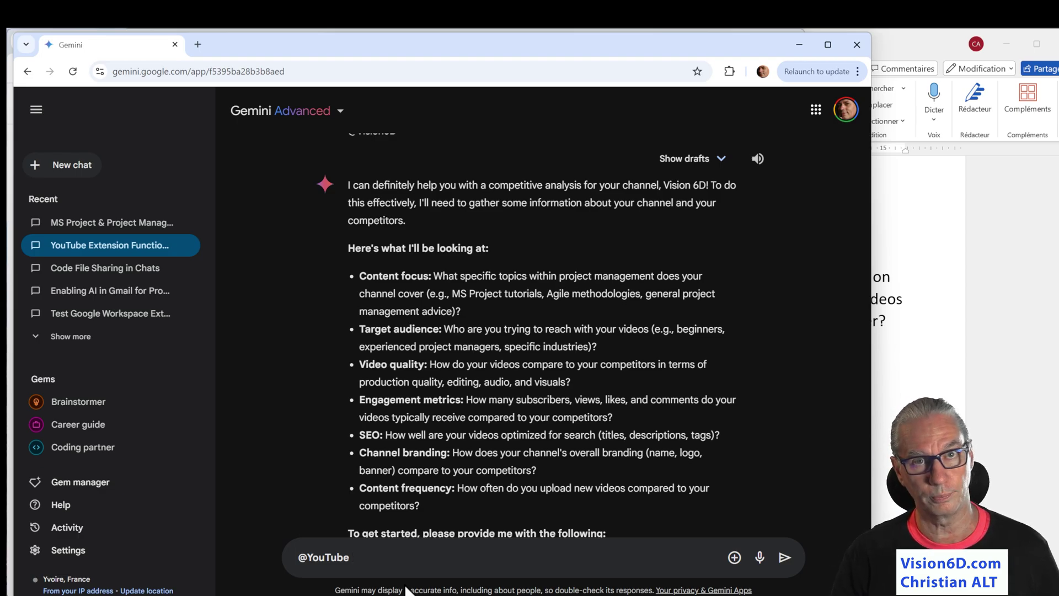
{"action": "key", "text": "BackSpace"}
{"action": "key", "text": "BackSpace"}
{"action": "key", "text": "BackSpace"}
{"action": "key", "text": "BackSpace"}
{"action": "key", "text": "BackSpace"}
{"action": "key", "text": "BackSpace"}
{"action": "key", "text": "BackSpace"}
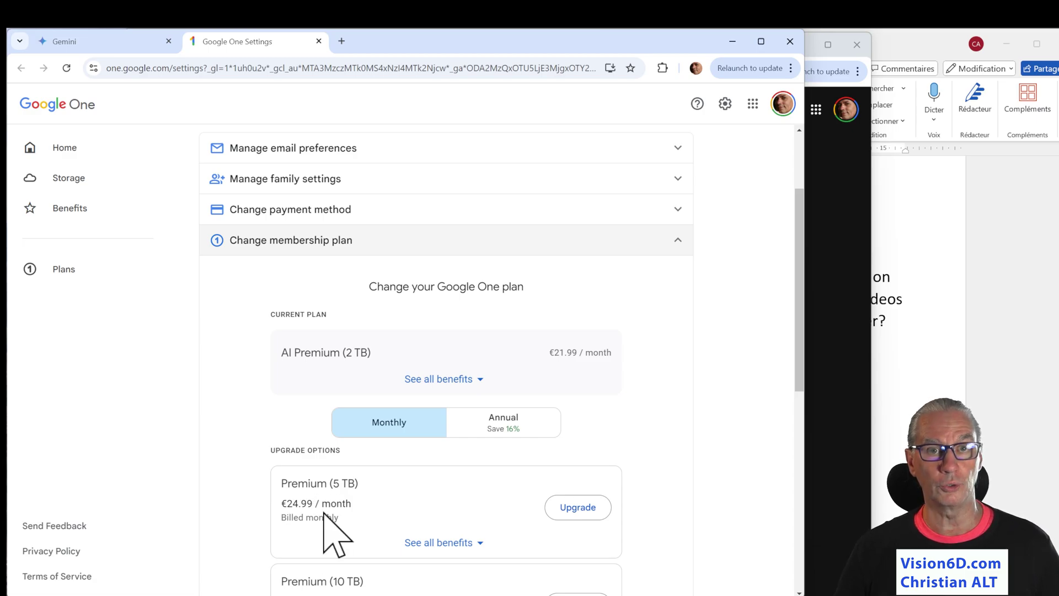
Switch from the Google One Settings window back to the Gemini chat with the competitor analysis
{"action": "key", "text": "alt+Tab"}
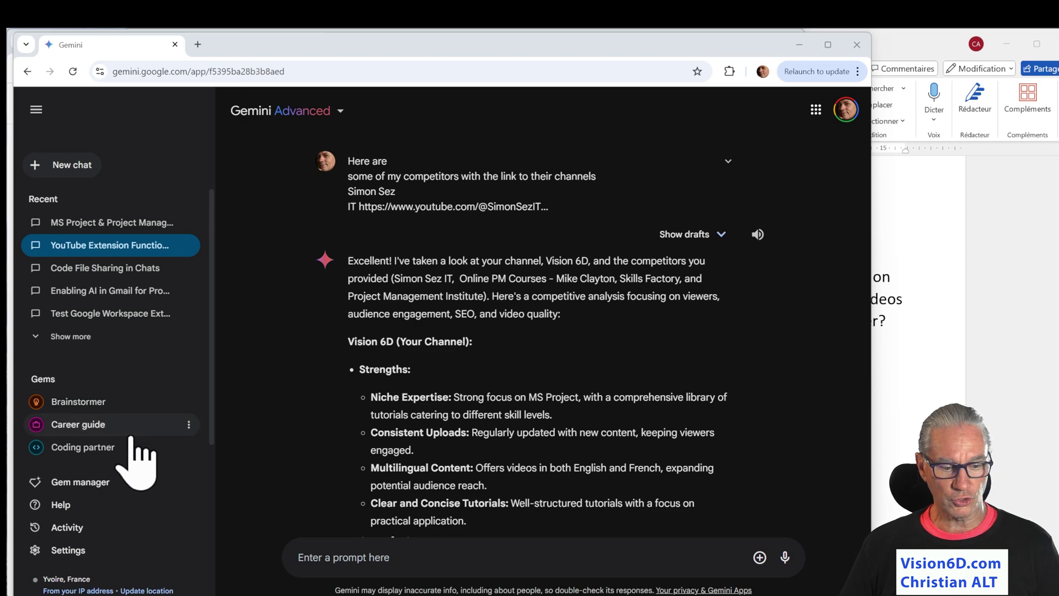
Open Gemini's Extensions settings and scroll down to the YouTube (on) and YouTube Music (off) cards
{"action": "left_click", "coordinate": [67, 552]}
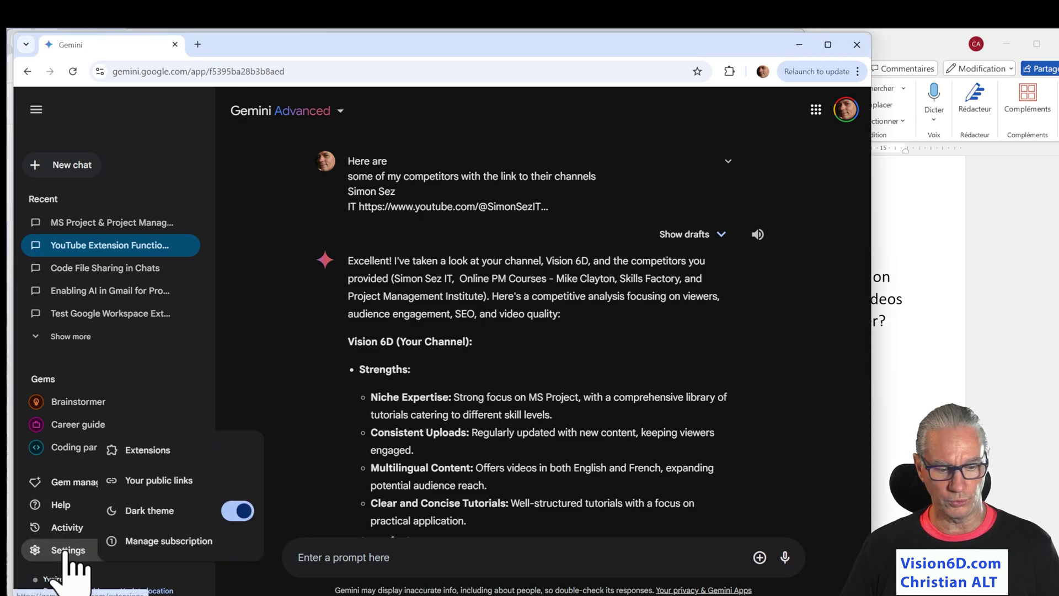
{"action": "left_click", "coordinate": [166, 451]}
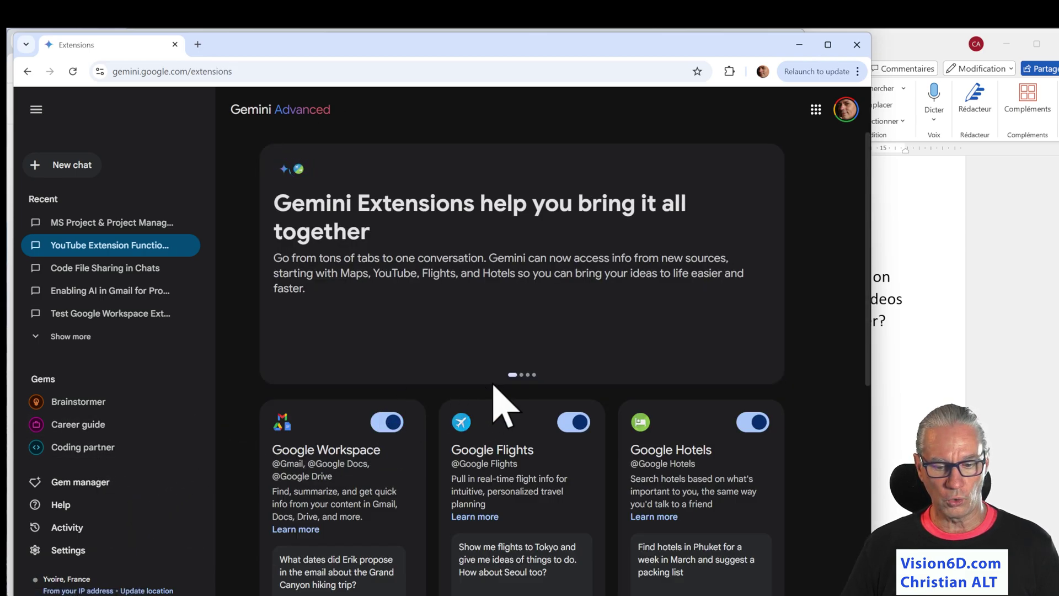
{"action": "scroll", "coordinate": [690, 350], "scroll_direction": "down", "scroll_amount": 3}
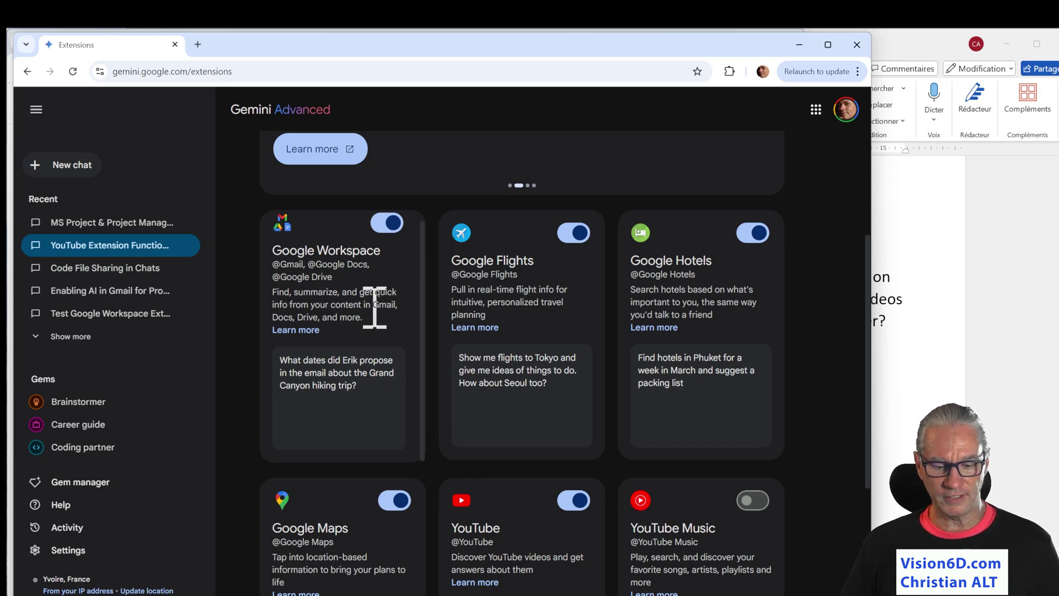
{"action": "scroll", "coordinate": [806, 427], "scroll_direction": "down", "scroll_amount": 2}
{"action": "scroll", "coordinate": [795, 425], "scroll_direction": "down", "scroll_amount": 1}
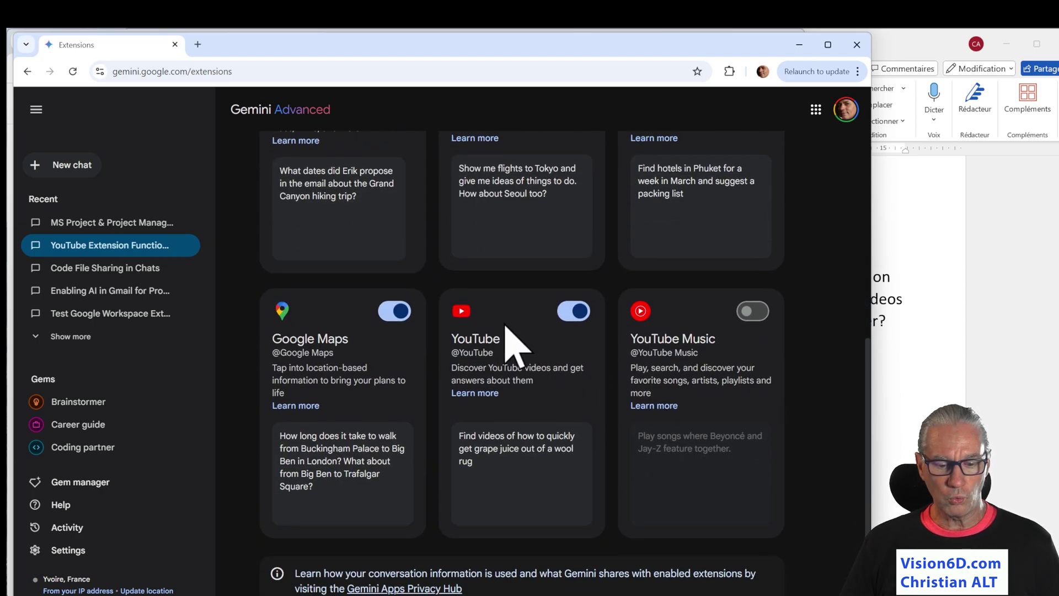